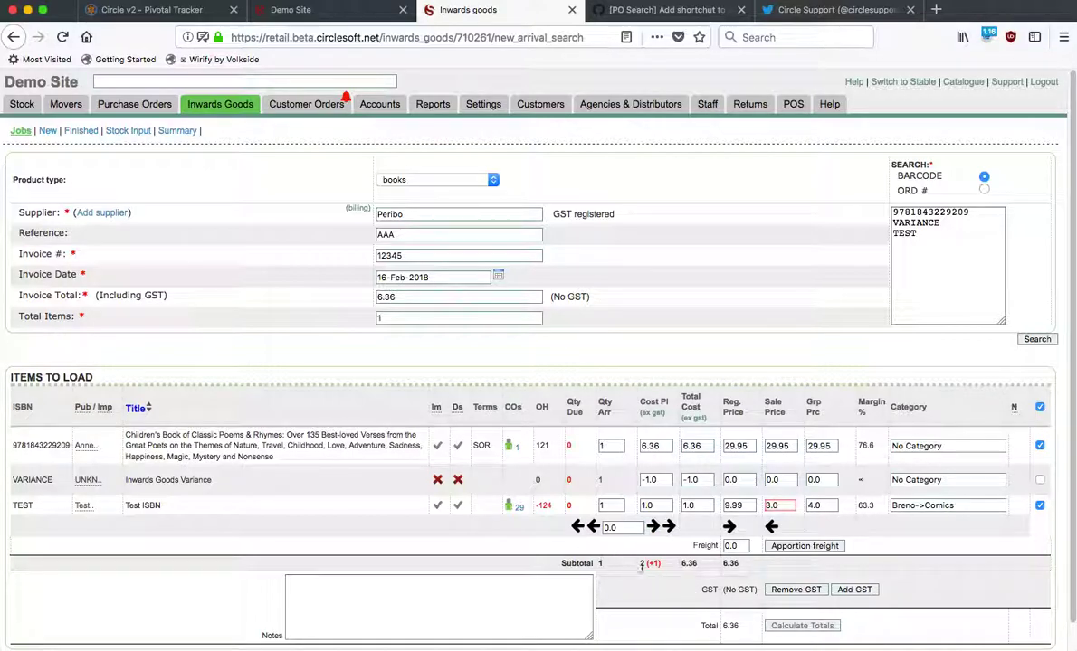
Set the arriving items' terms to Consignment, and load the job's stock and fill its orders
scroll(698, 592, down, 2)
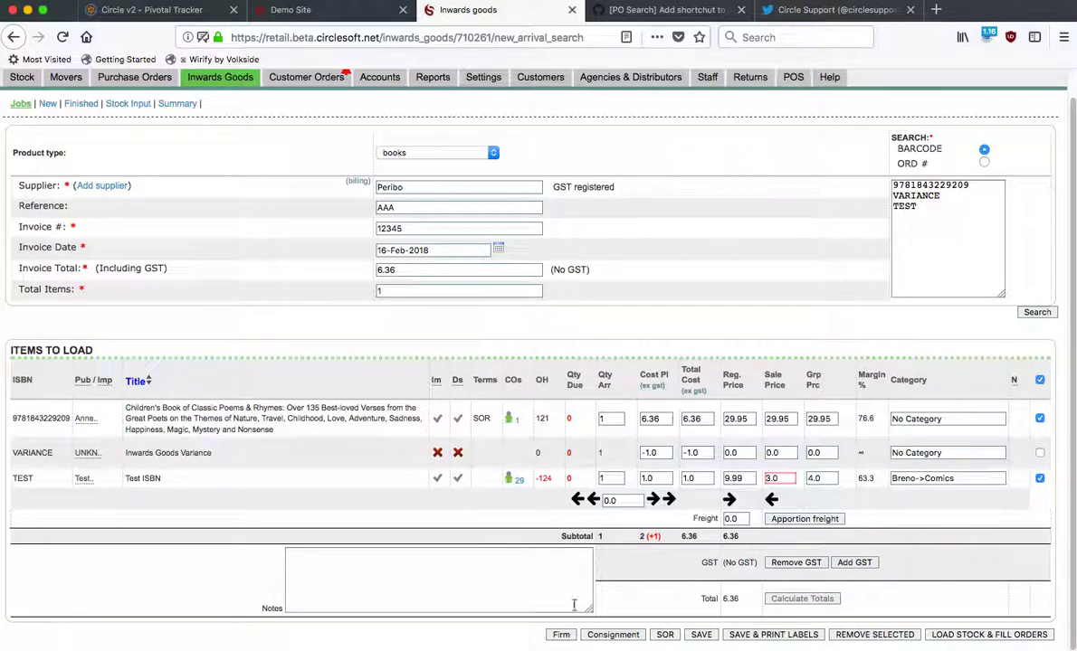
click(611, 635)
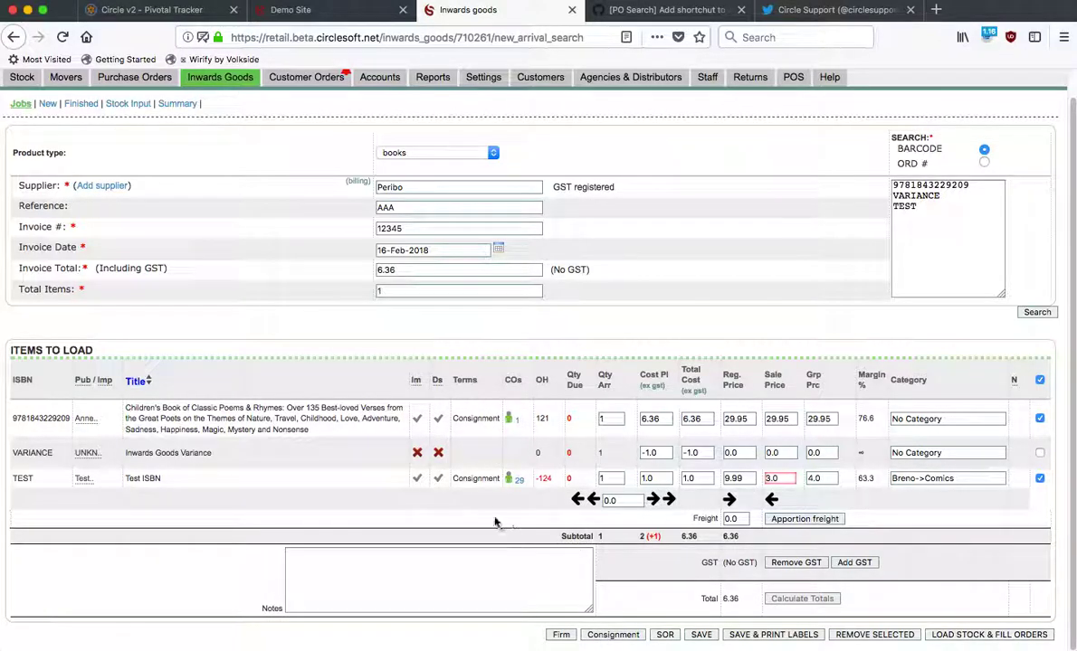
click(973, 637)
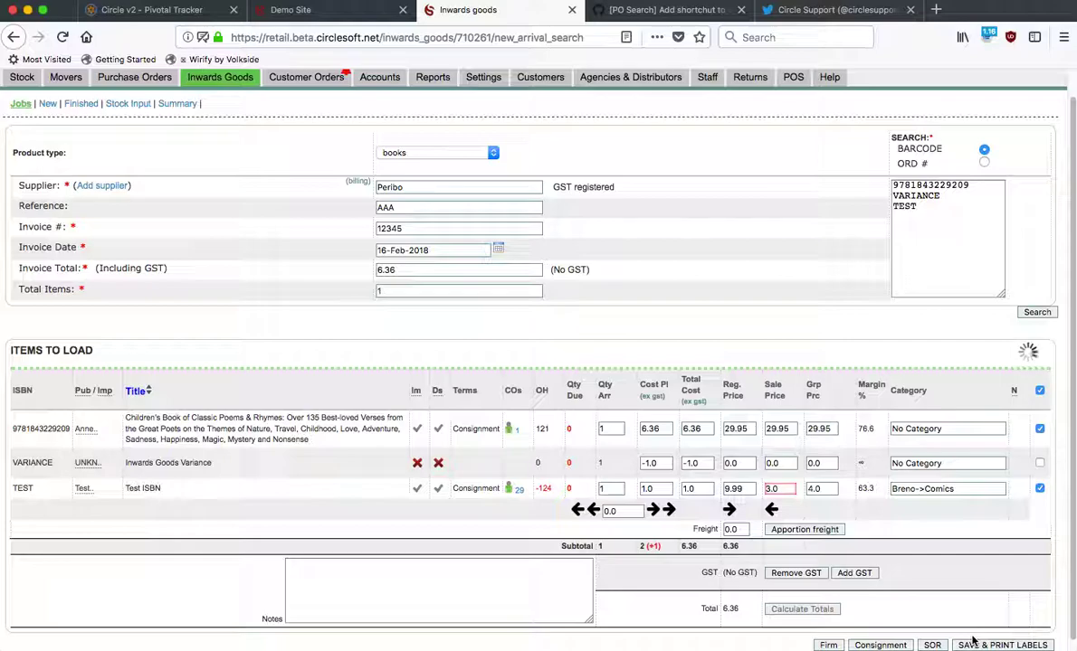
double_click(43, 429)
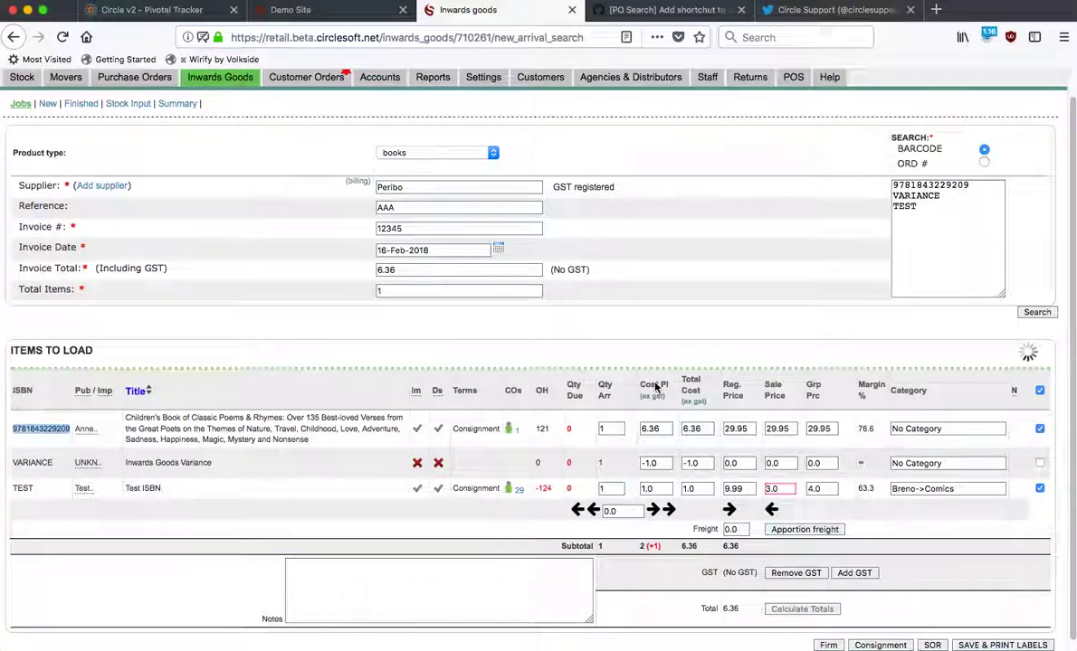
scroll(655, 388, up, 1)
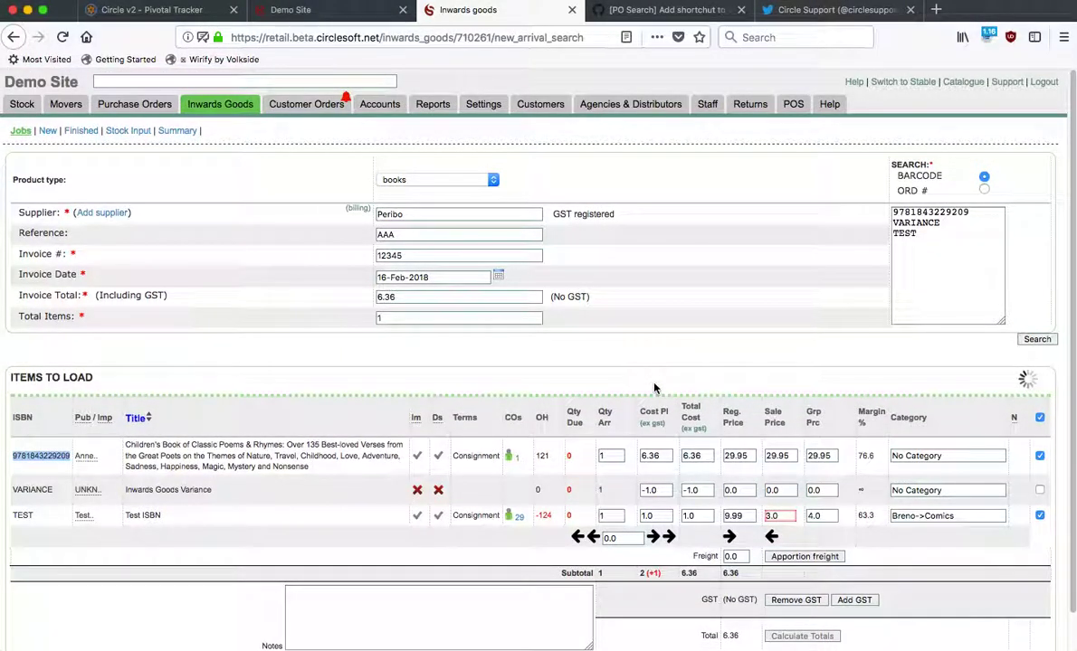
scroll(655, 388, down, 1)
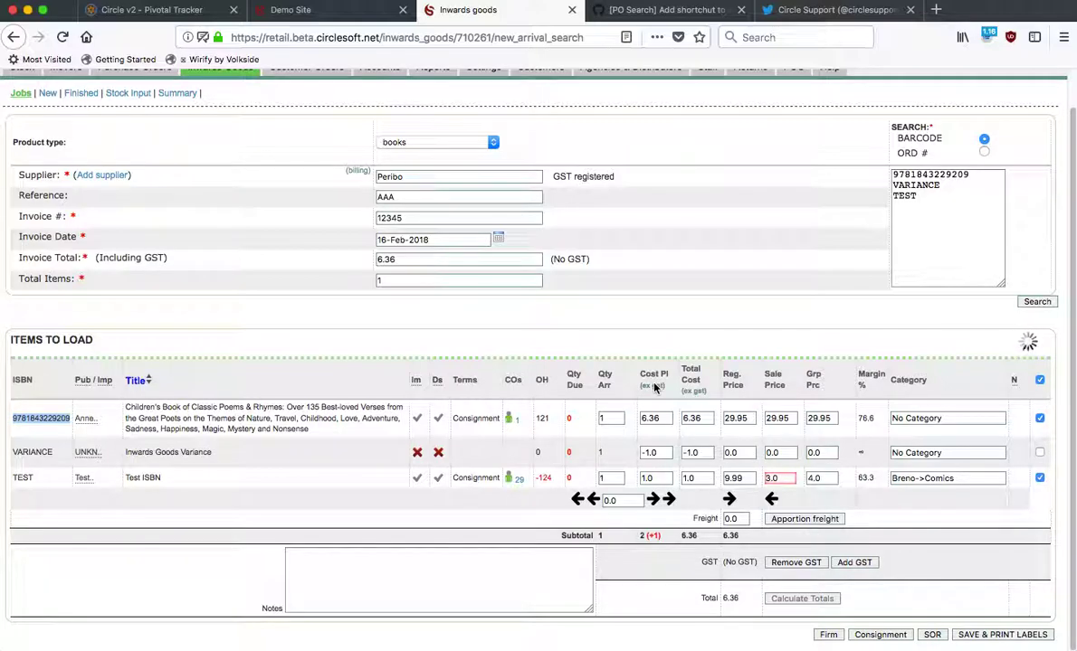
scroll(654, 388, up, 1)
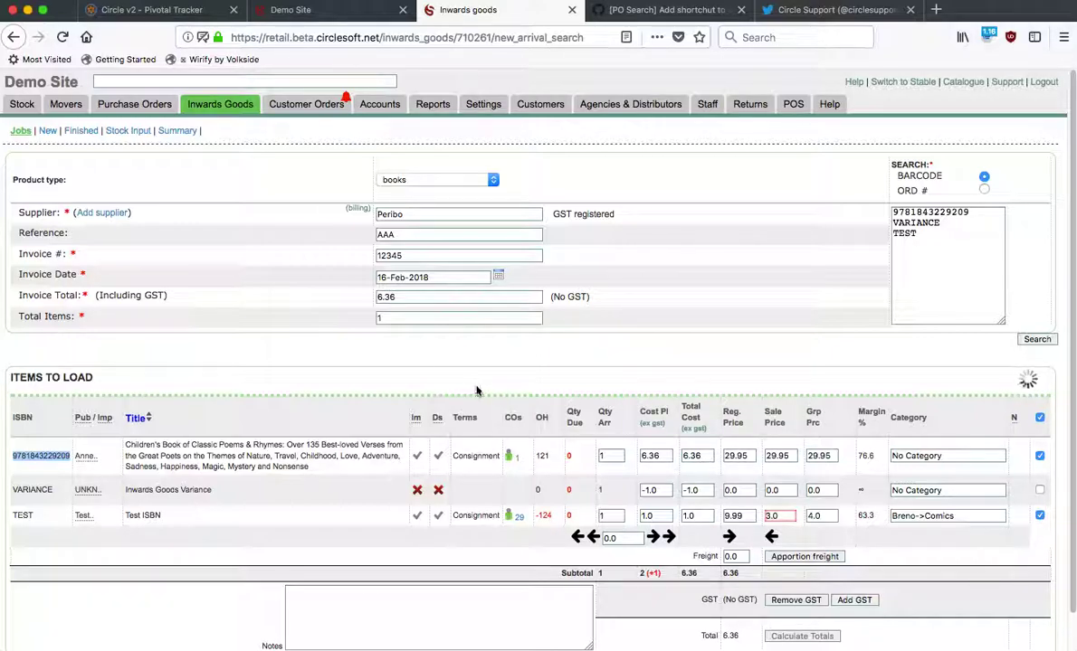
scroll(739, 450, down, 1)
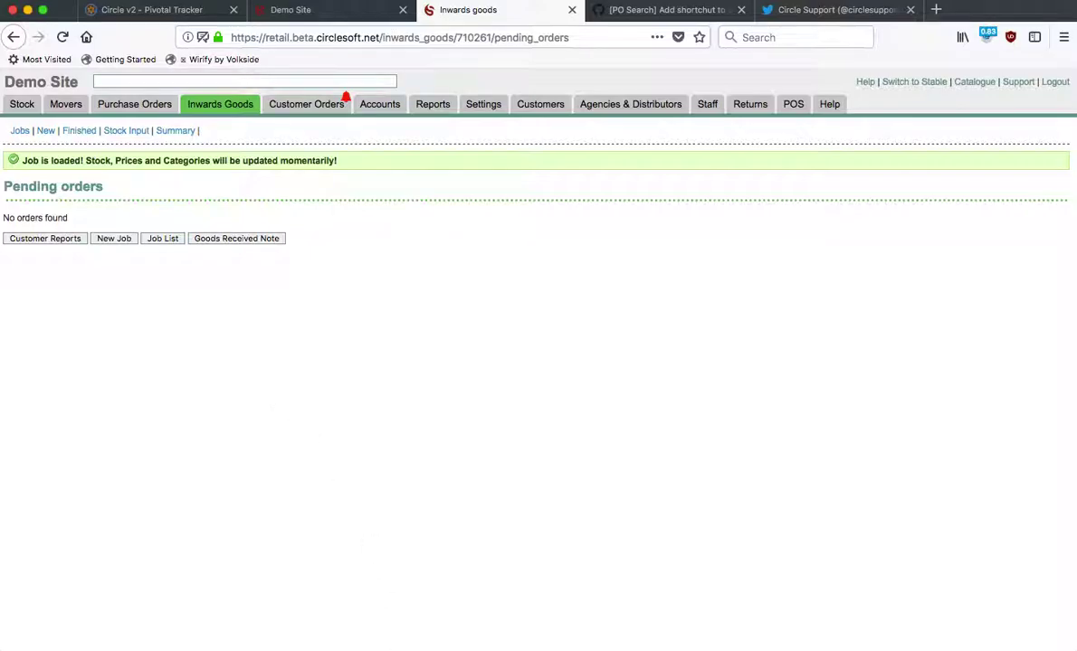
Switch to Circlesoft POS and complete a cash sale of one item with barcode test, paid by Card
key(super+Tab)
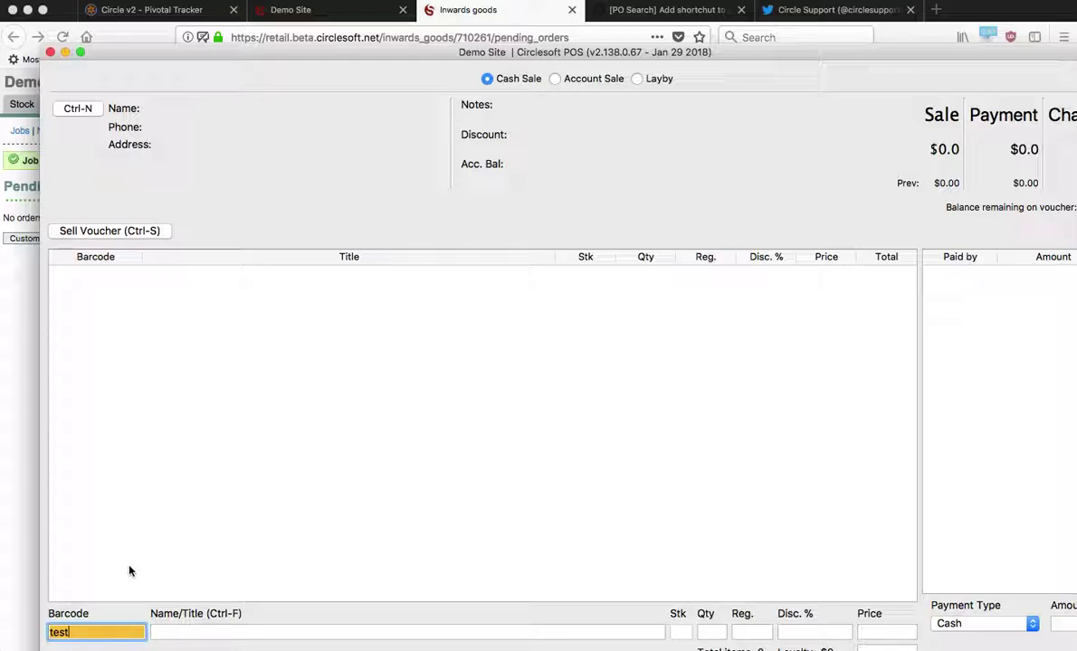
key(Return)
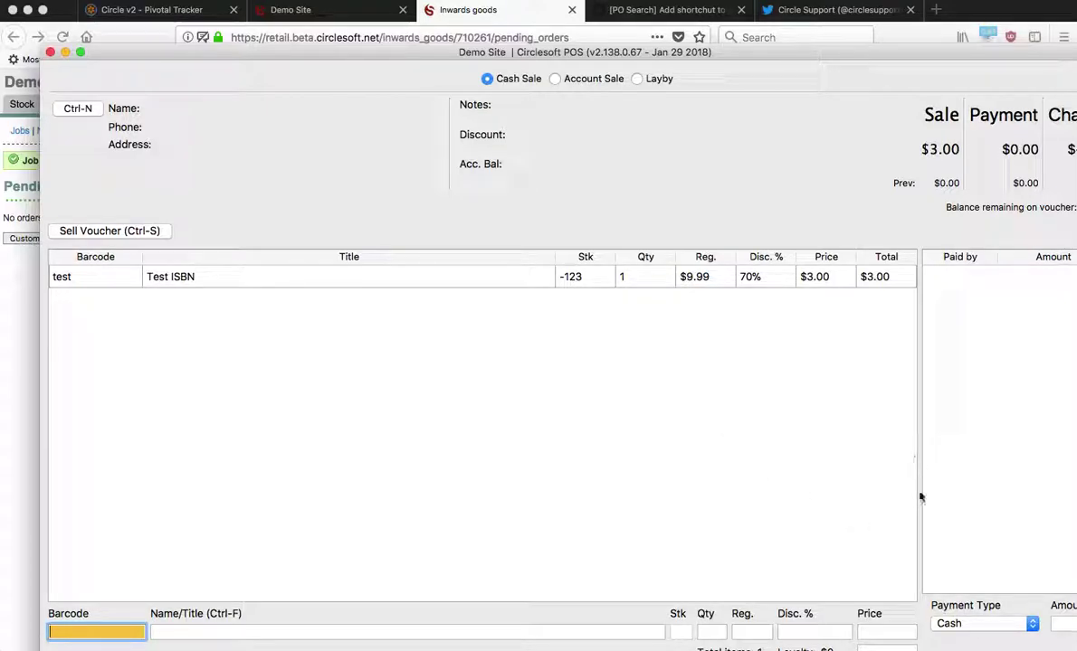
key(Return)
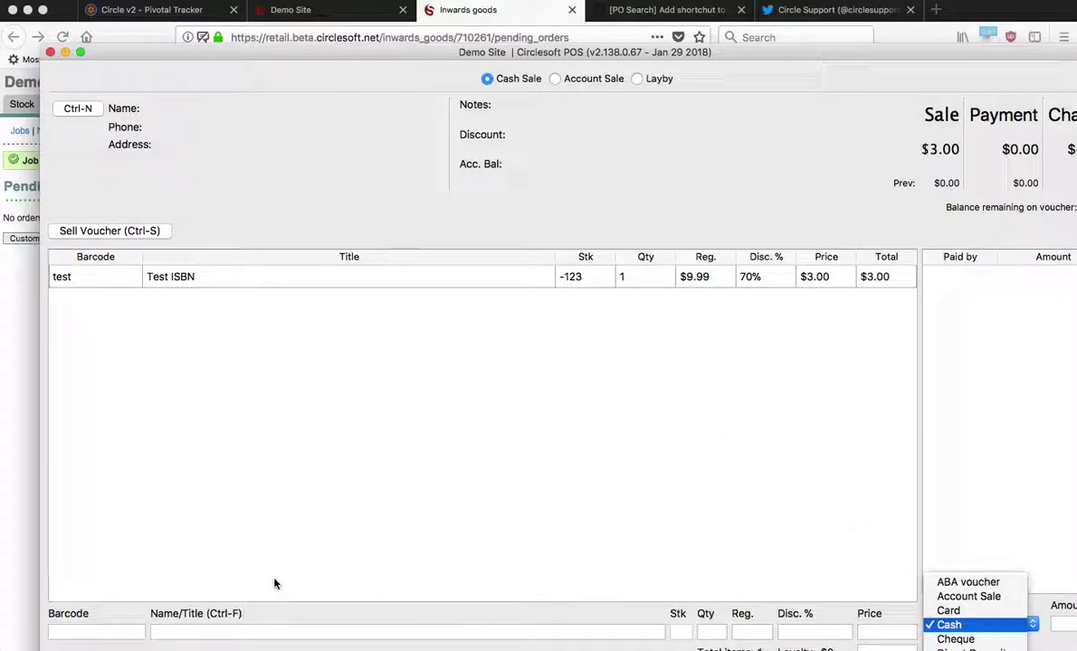
key(Up)
key(Return)
key(Return)
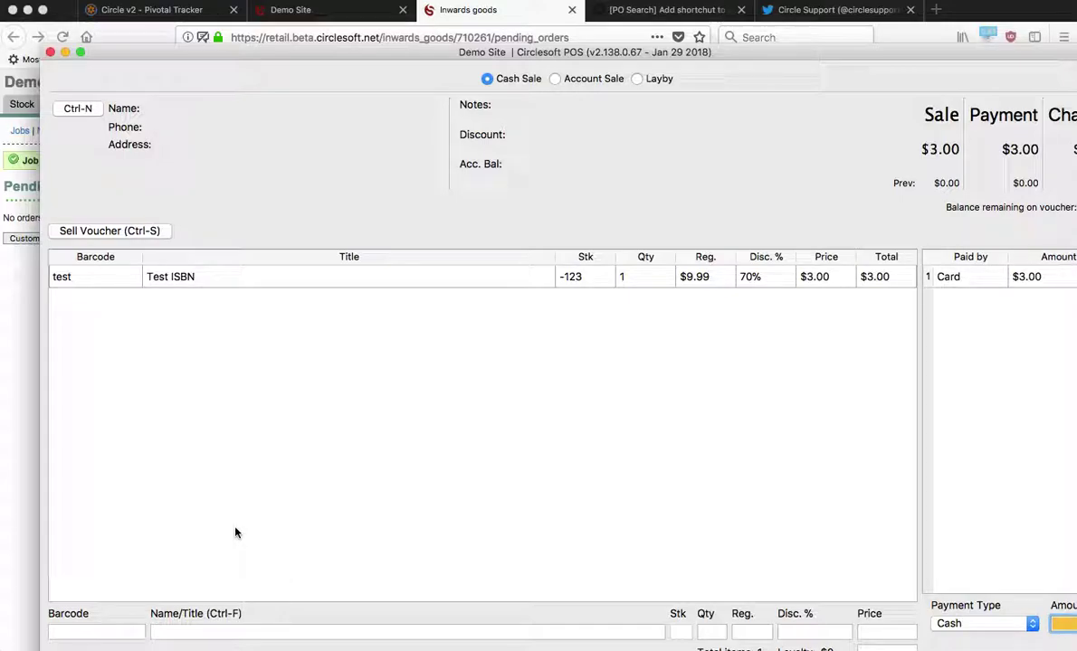
key(Return)
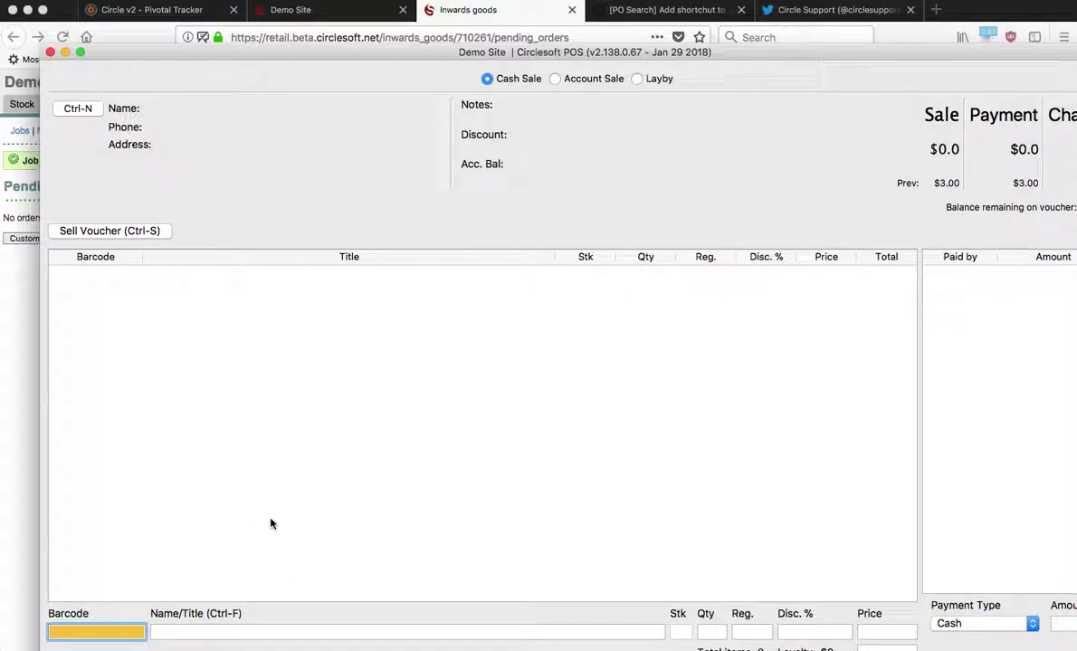
Return to the browser, open the Best Sellers report in a new tab and look through its items
click(18, 443)
mouse_move(350, 115)
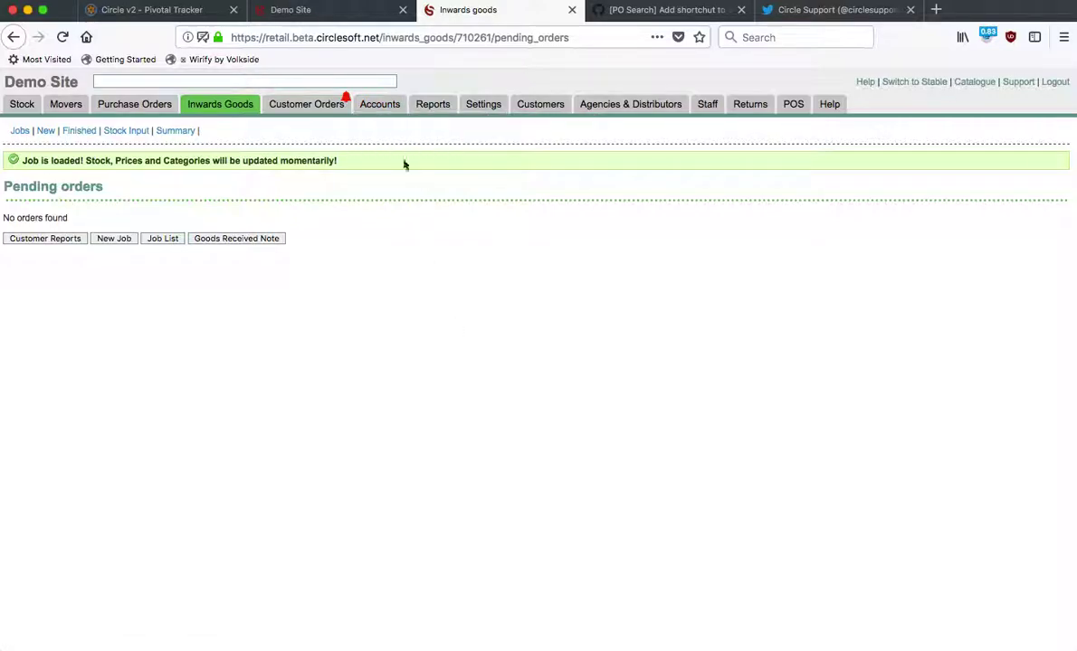
mouse_move(471, 106)
mouse_move(432, 105)
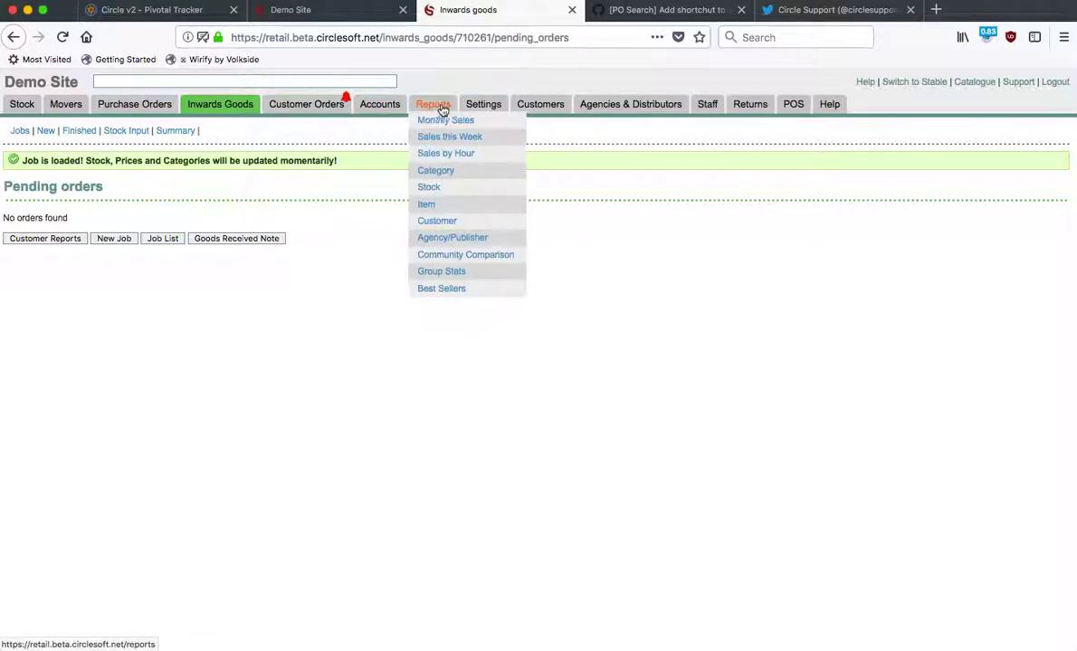
right_click(435, 290)
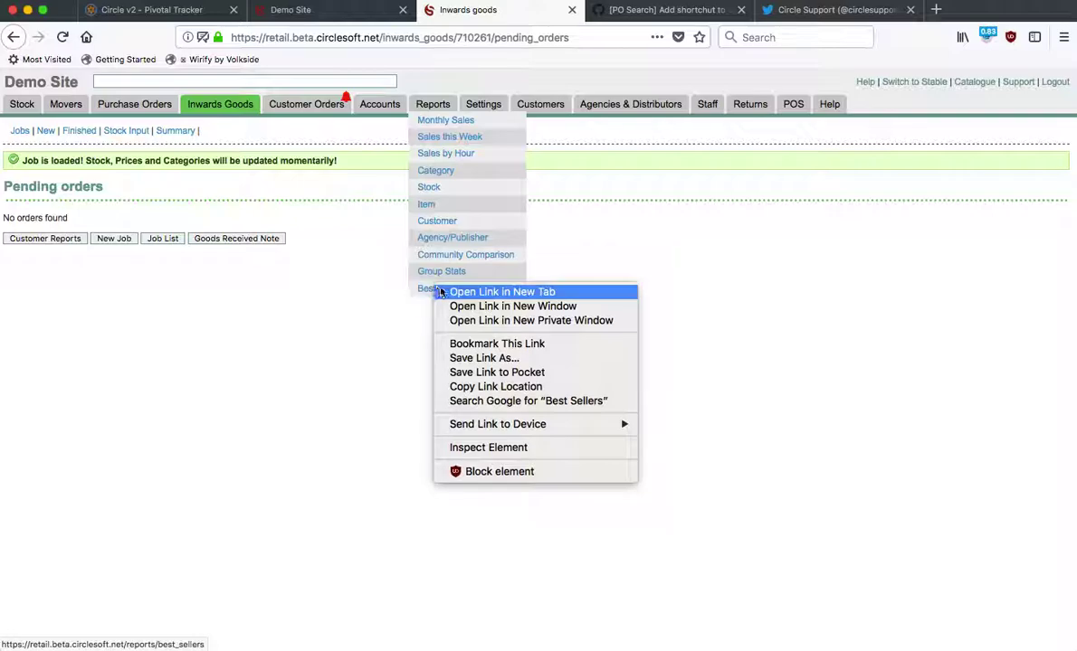
click(445, 287)
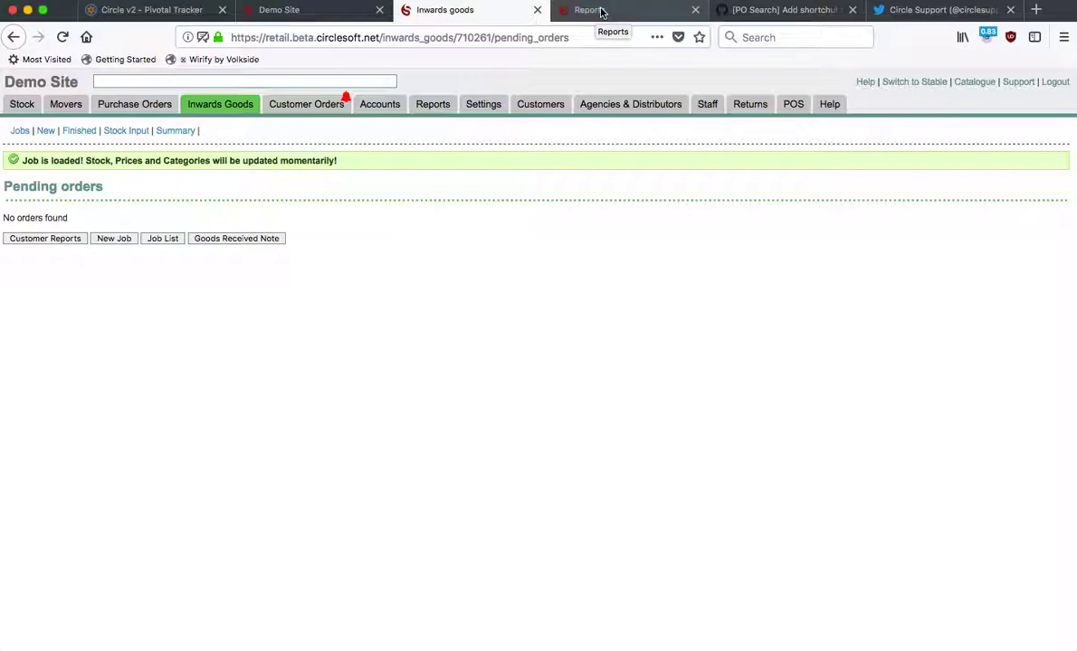
click(600, 12)
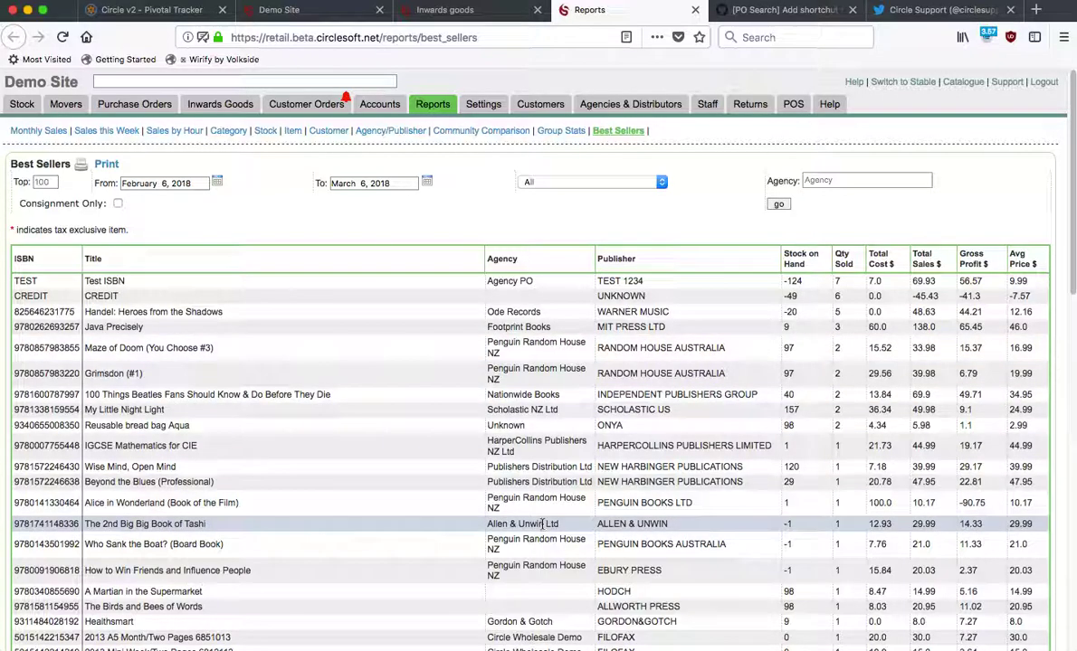
scroll(775, 426, down, 5)
scroll(633, 425, up, 5)
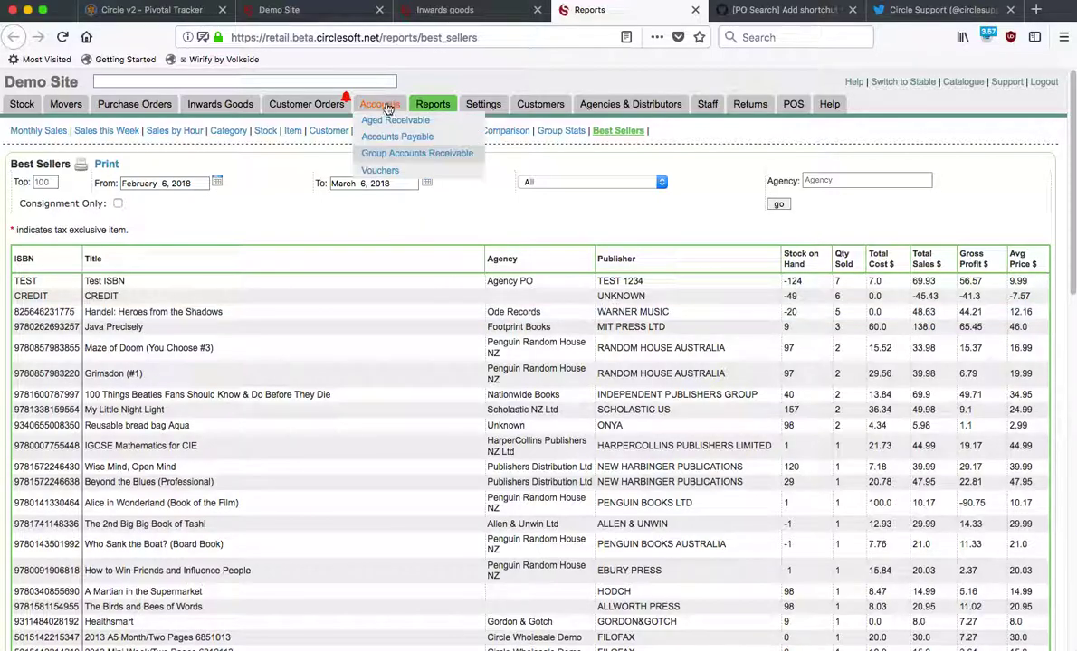
Check the Pending Purchase Invoices in accounts payable and open the Consignment Draft Invoices list
mouse_move(387, 140)
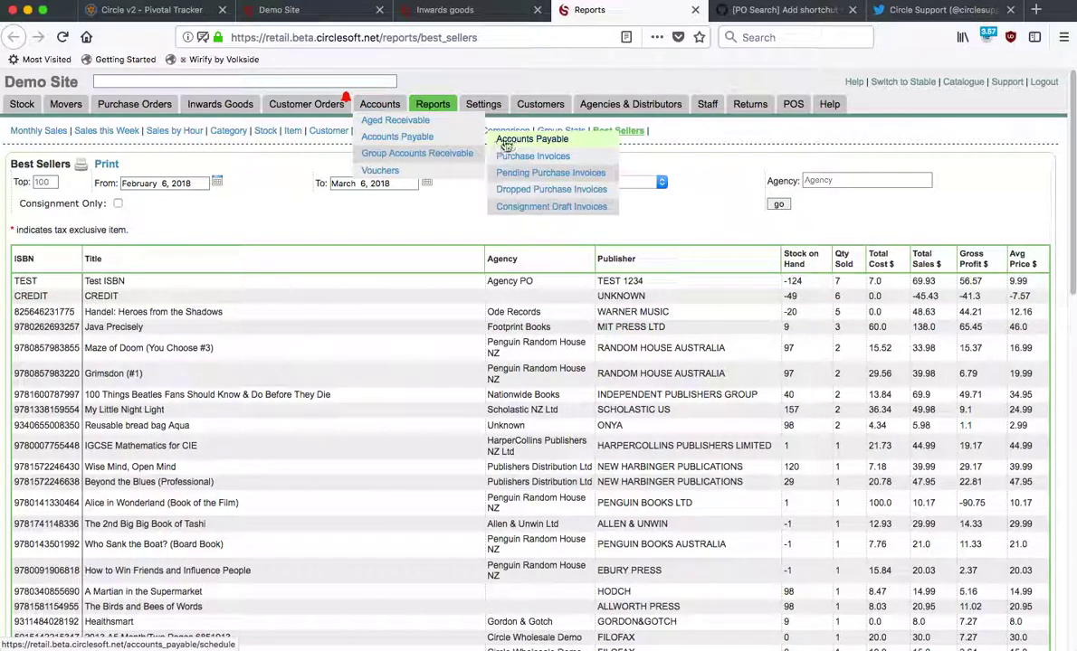
click(586, 180)
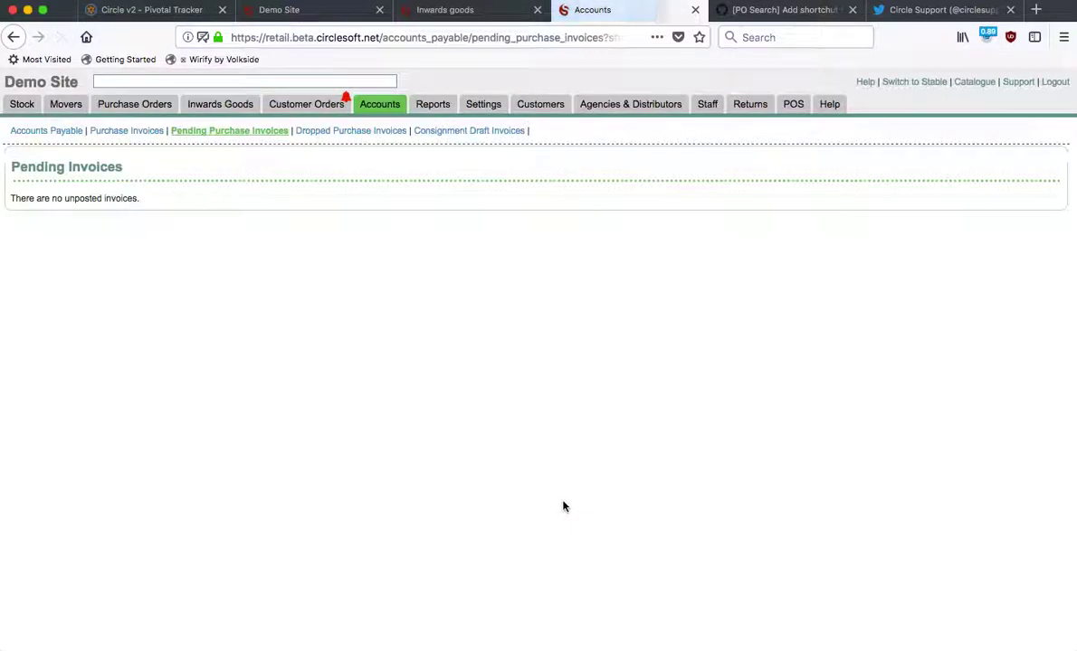
click(231, 134)
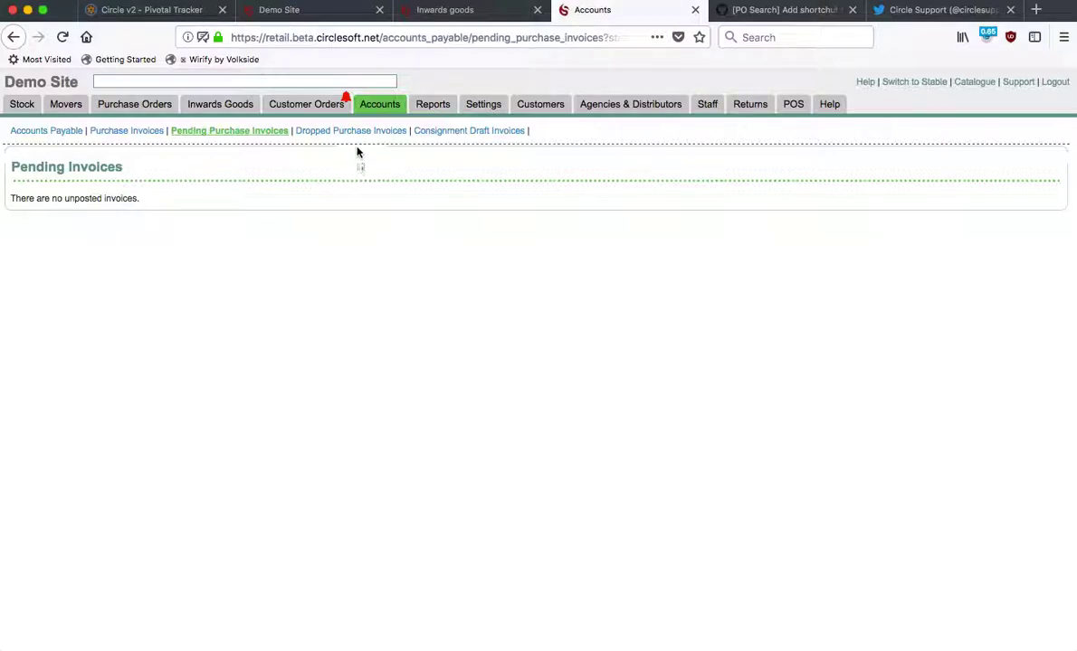
click(470, 133)
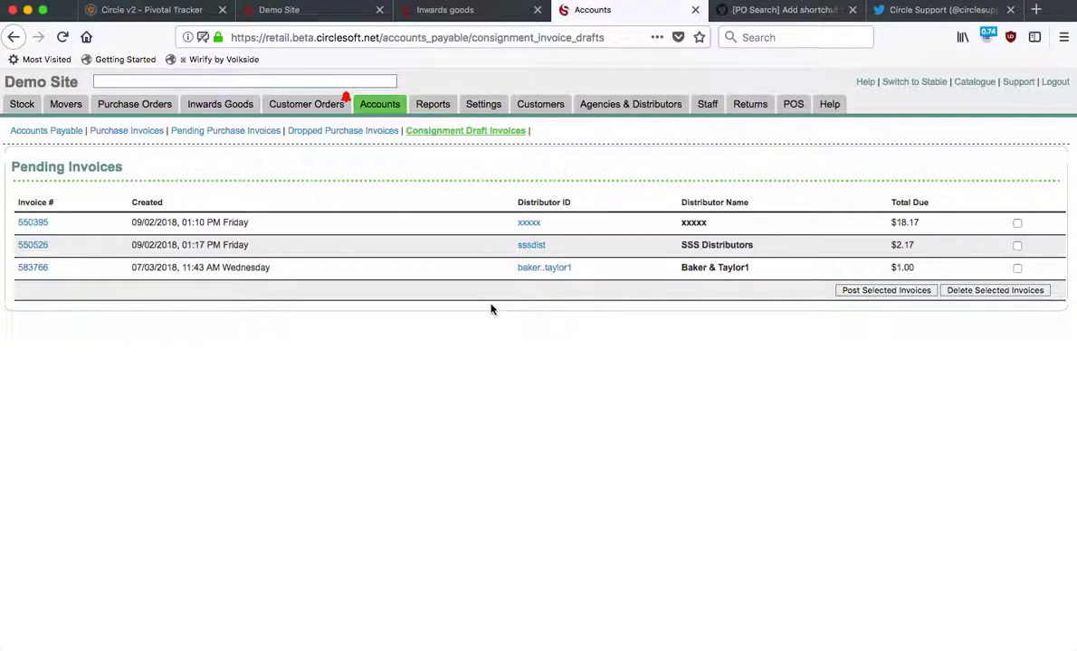
Search the purchase orders for ISBN TEST to view the item's distributor and stock details
click(480, 16)
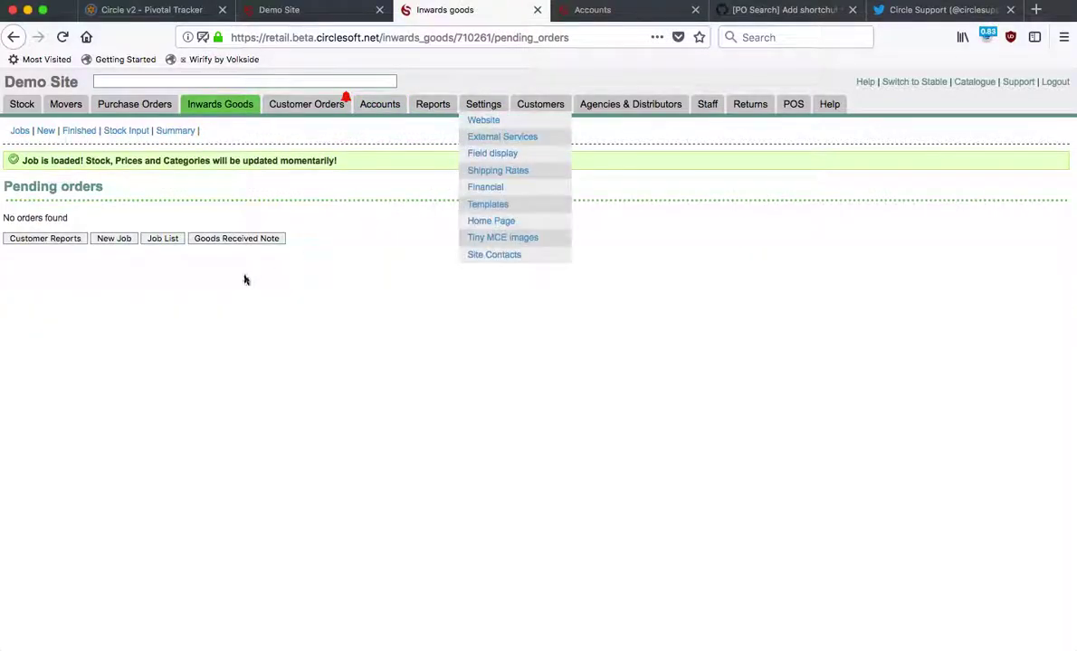
mouse_move(238, 105)
click(215, 83)
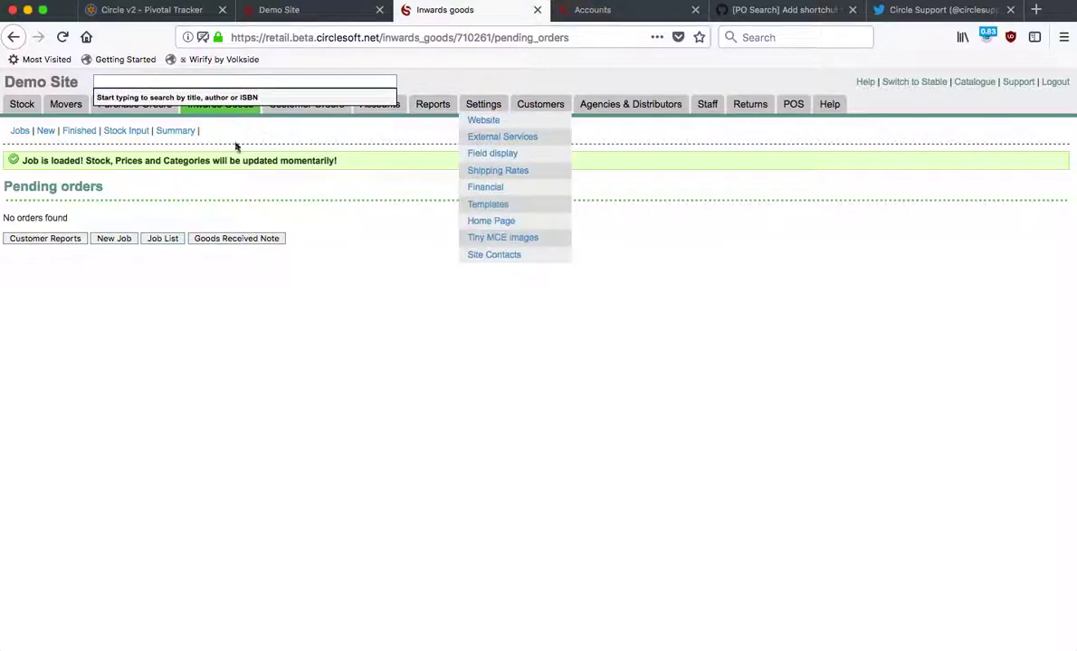
click(145, 112)
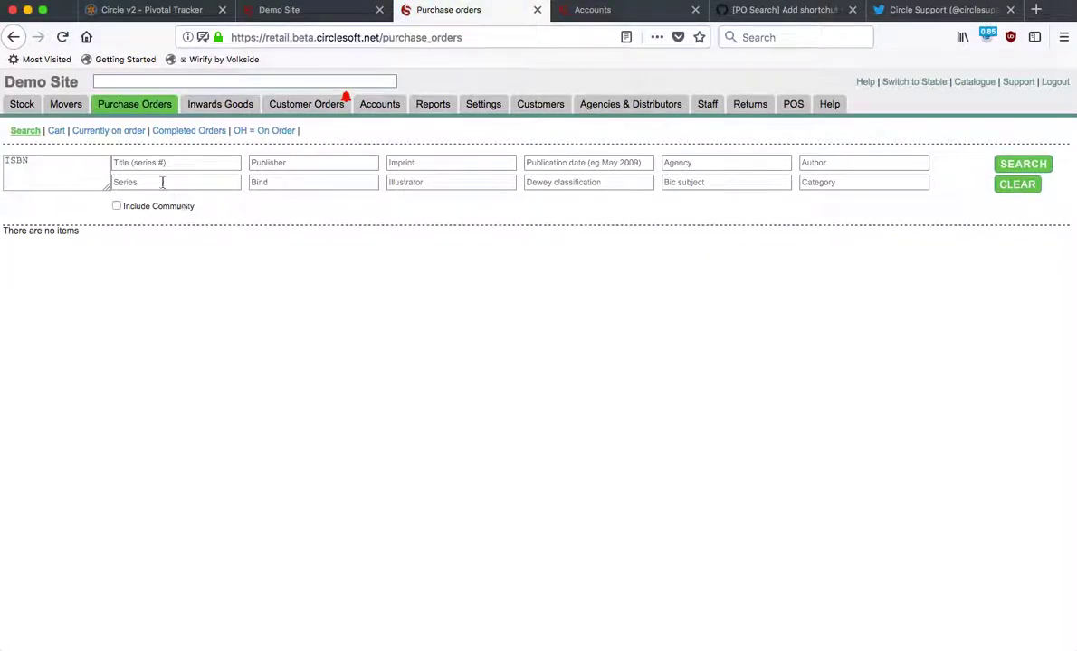
text(tes)
click(1023, 164)
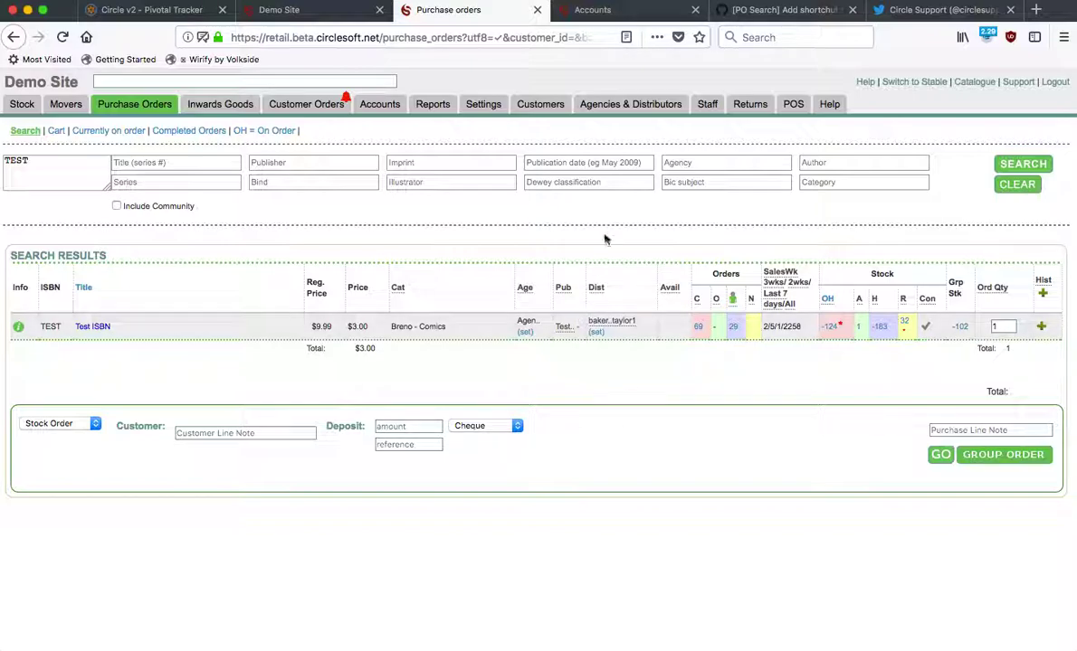
Open the Baker & Taylor1 draft invoice from the Consignment Draft Invoices list
click(599, 12)
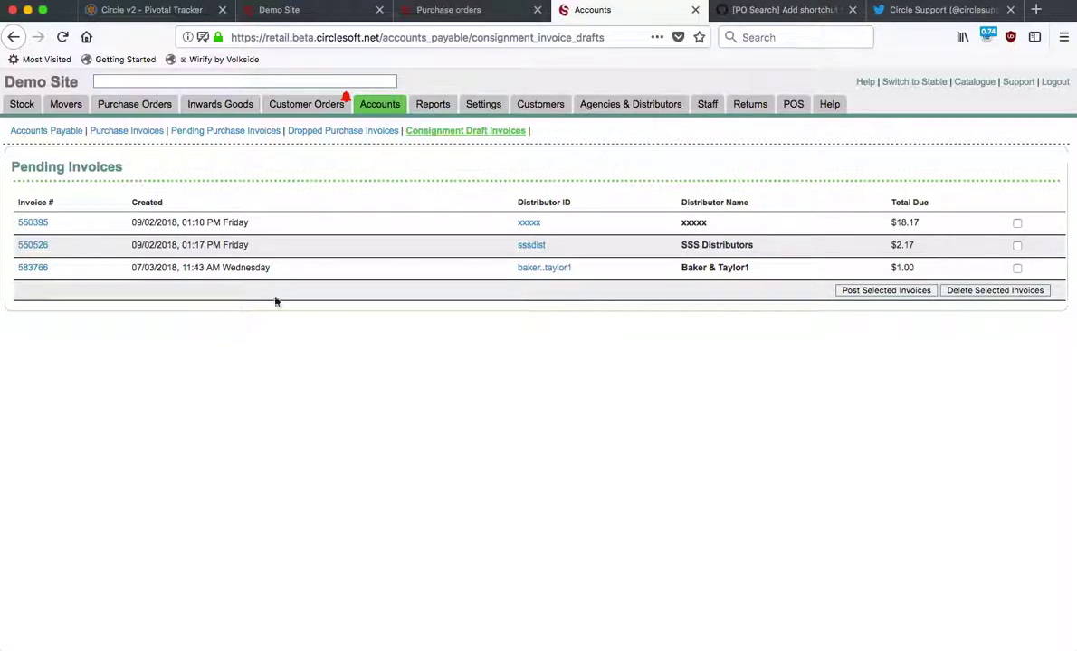
click(29, 268)
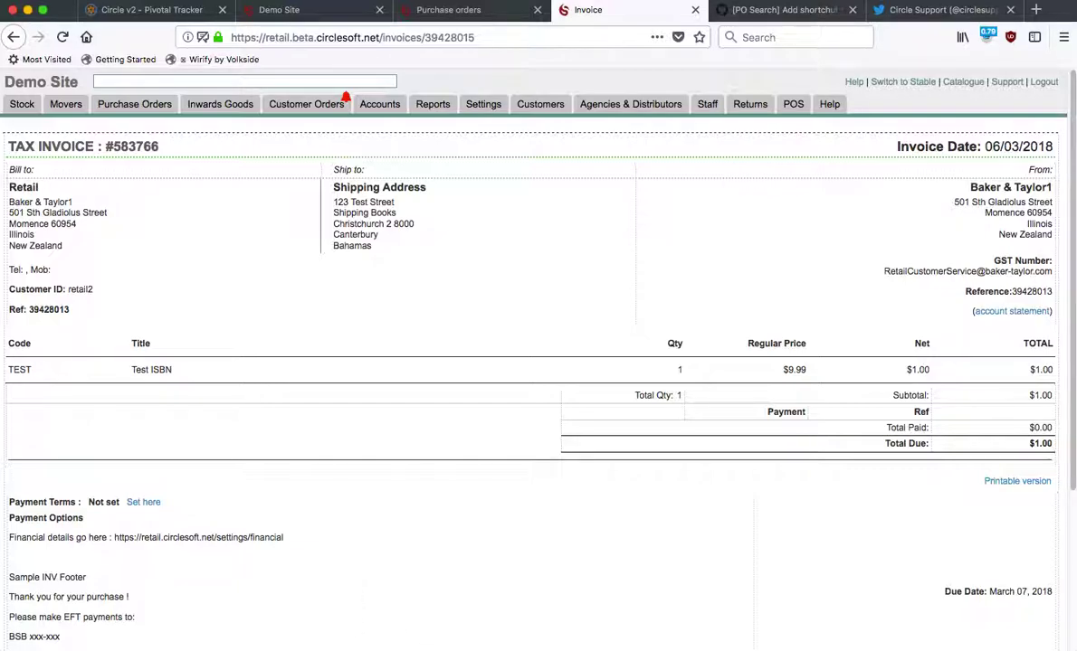
key(super+Tab)
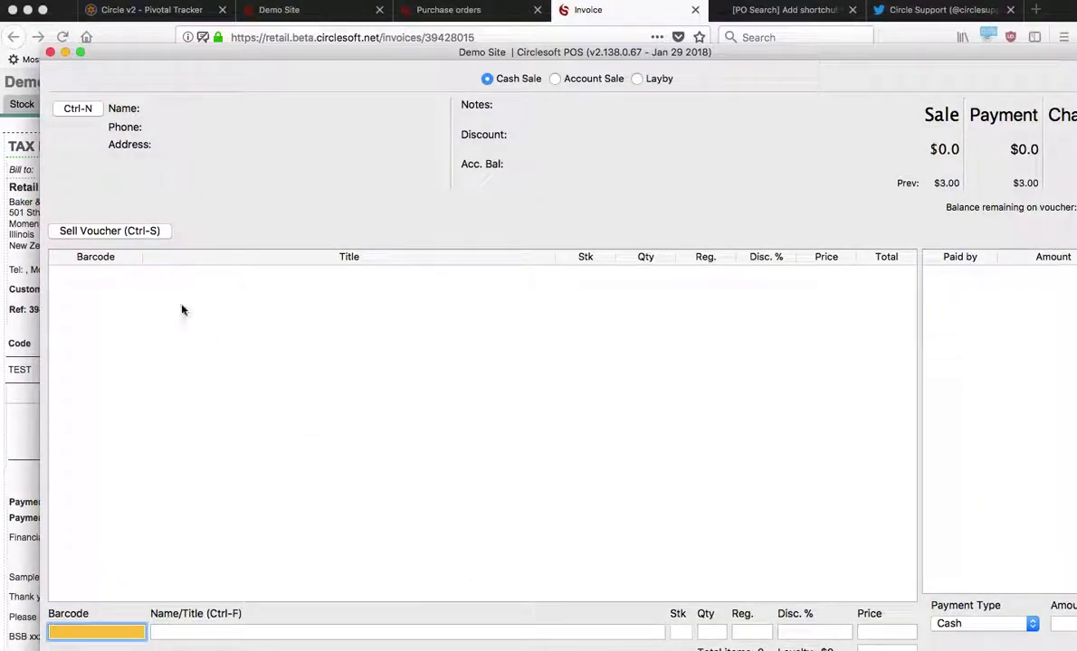
text(9781843229209)
key(Return)
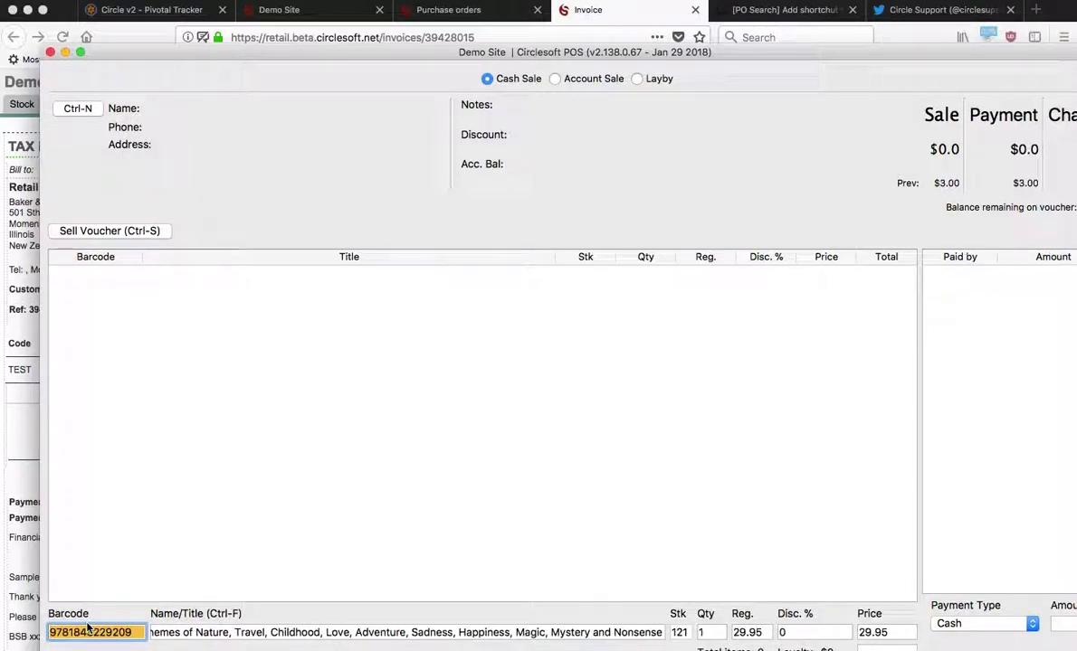
key(Return)
key(Return)
key(Up)
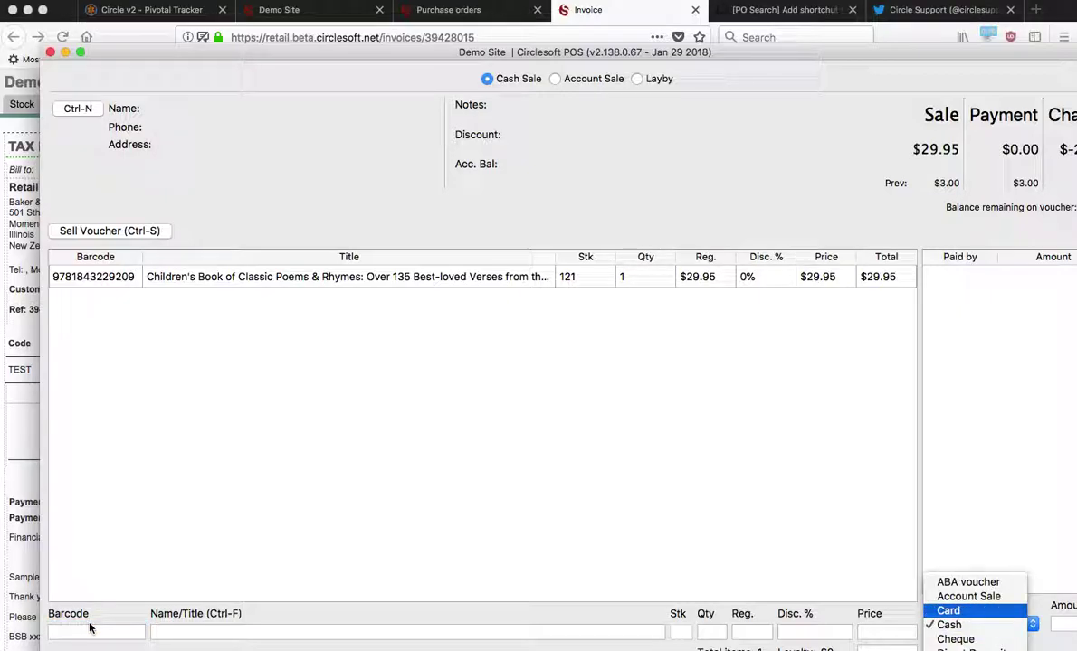
key(Return)
key(Return)
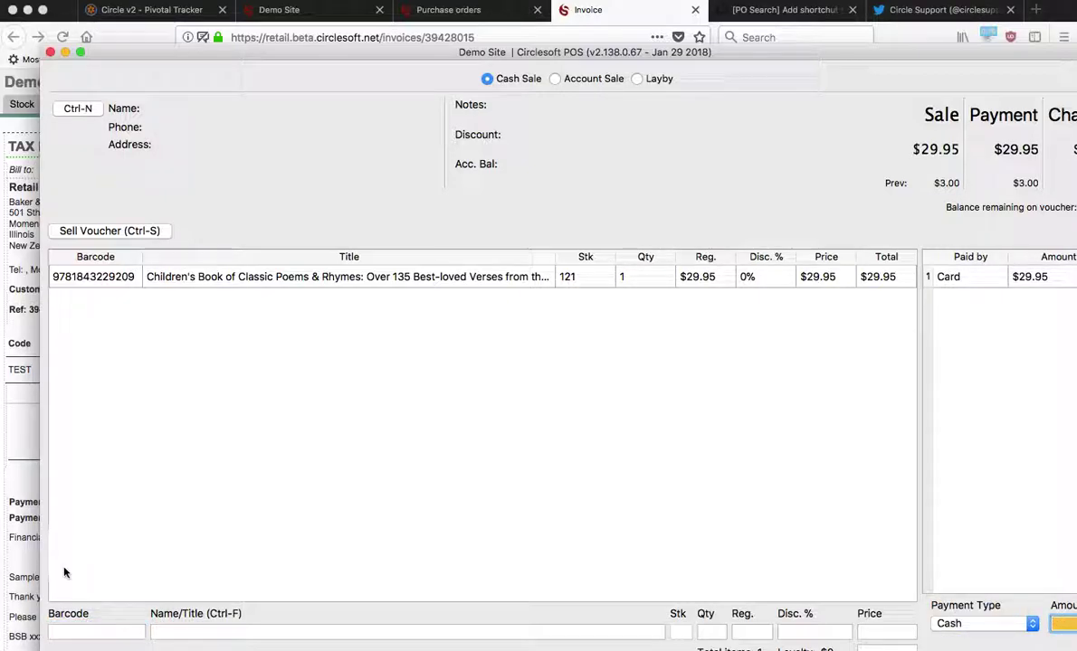
key(Return)
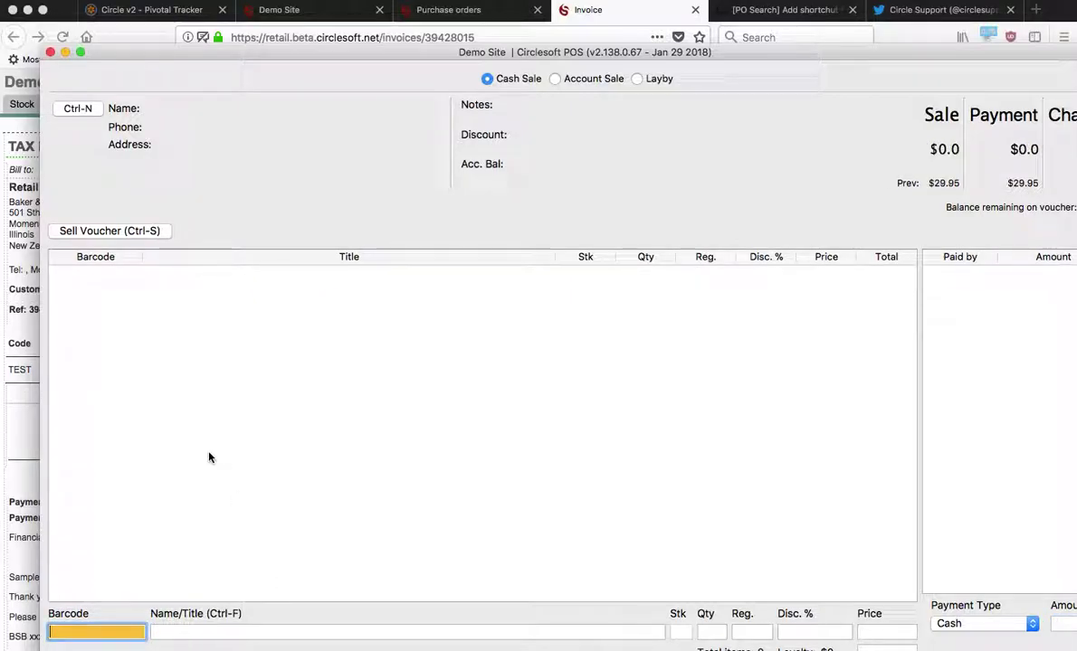
click(22, 422)
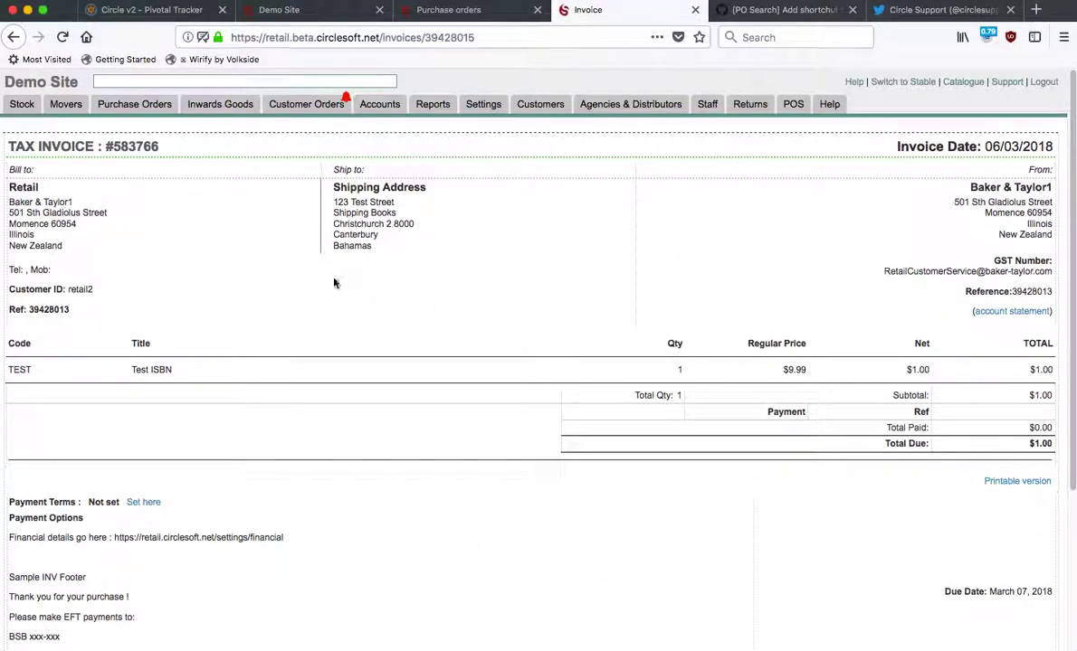
click(63, 38)
click(460, 15)
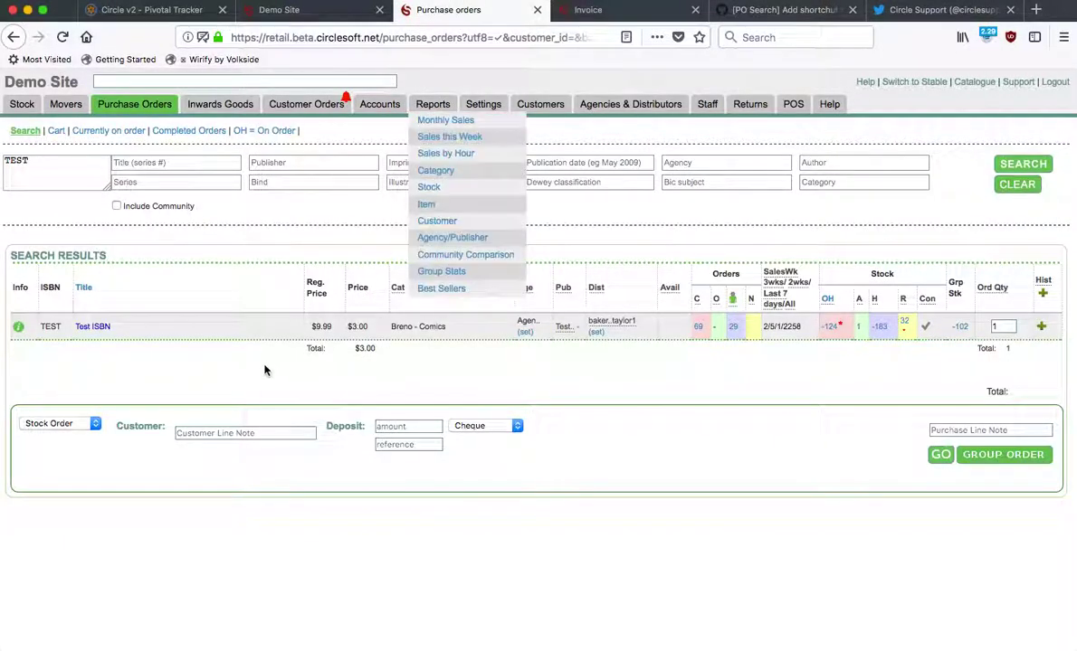
click(43, 163)
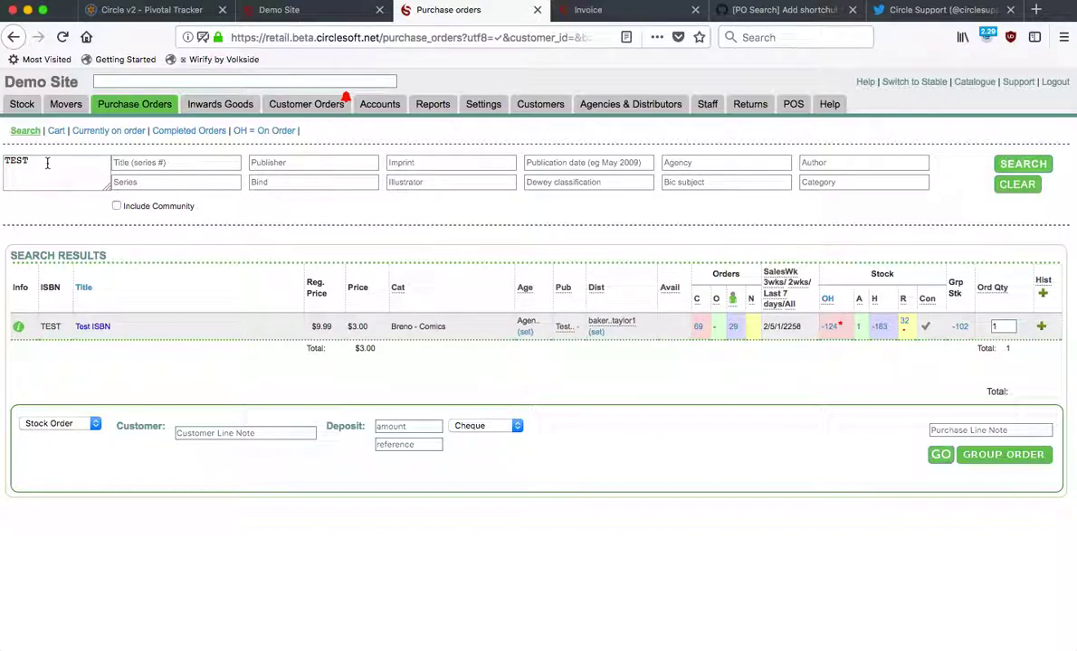
text(9781843229209)
click(1005, 164)
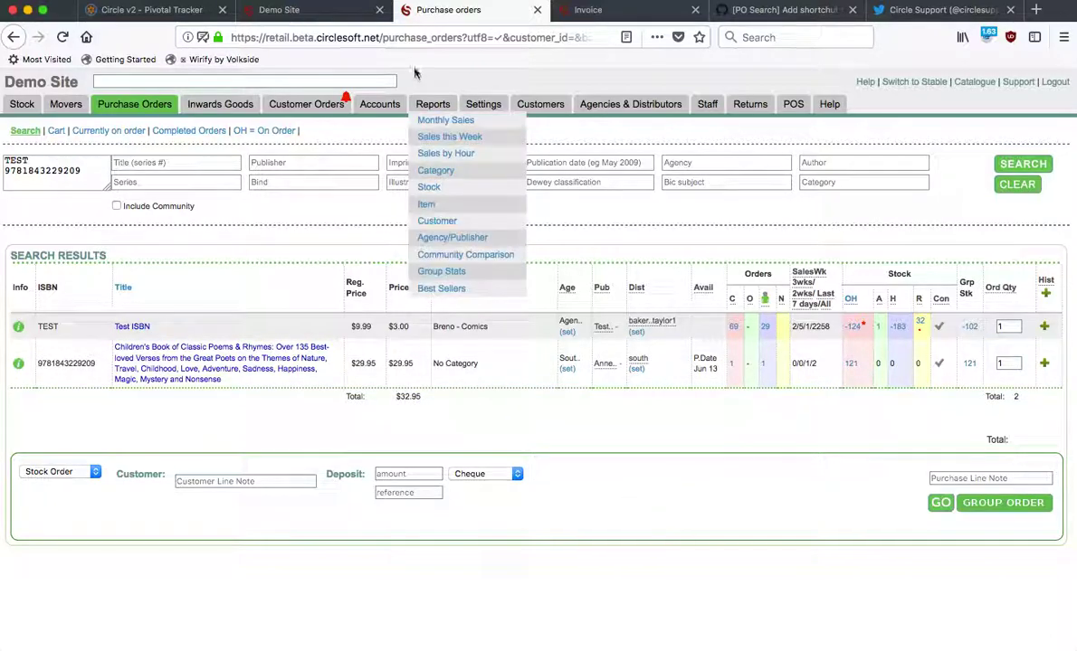
Open the South Pacific Book Distributors Limited draft invoice from the Consignment Draft Invoices list under accounts payable
click(624, 10)
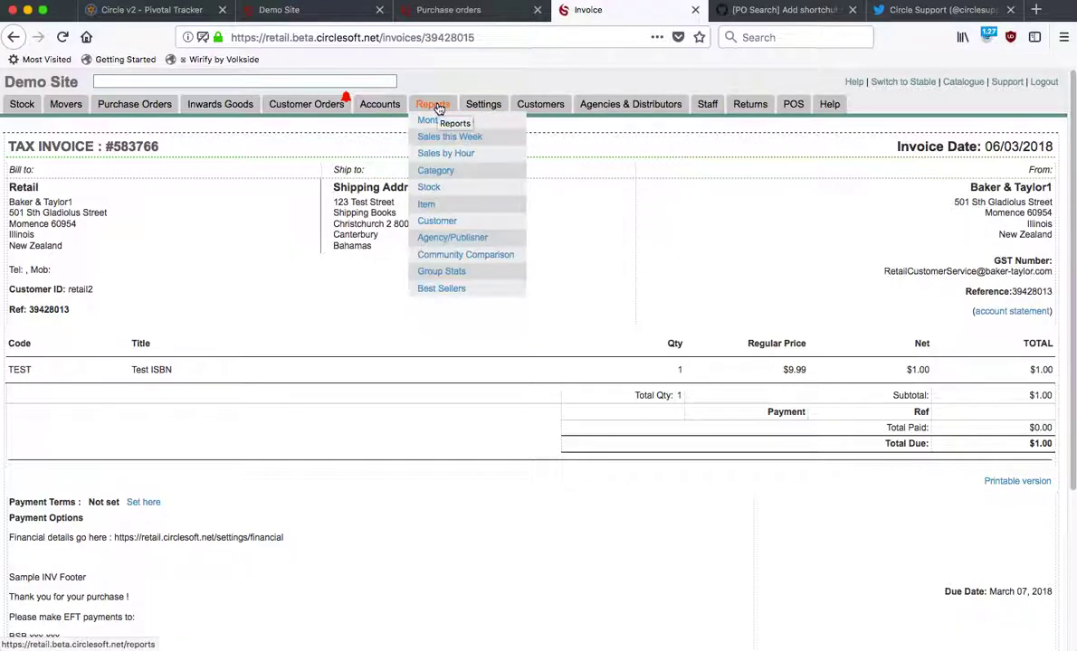
mouse_move(391, 138)
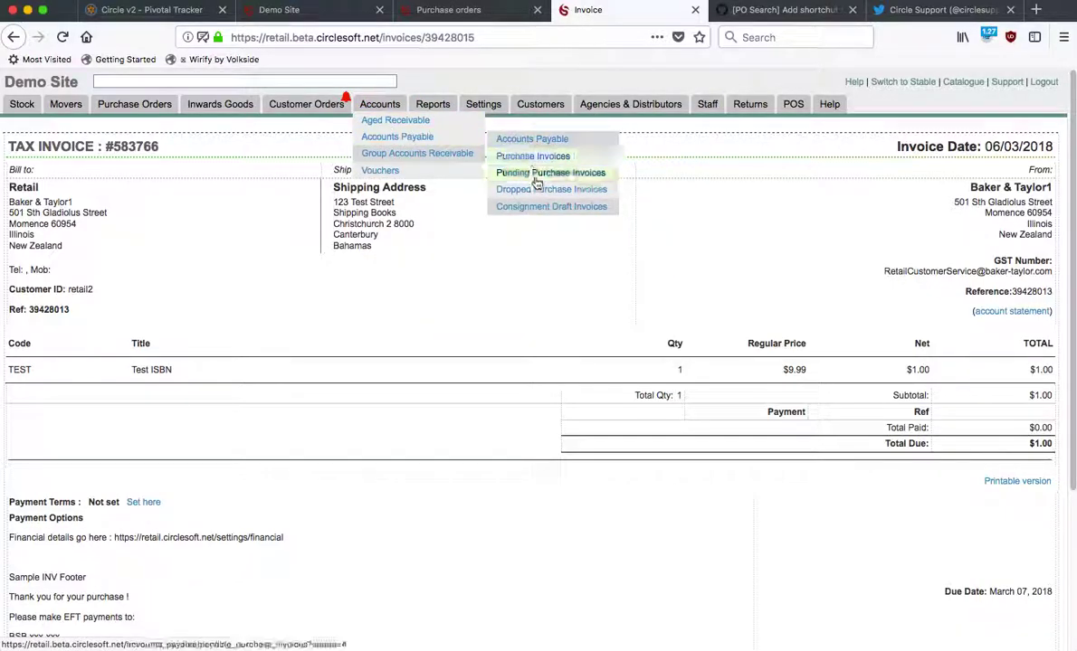
click(543, 208)
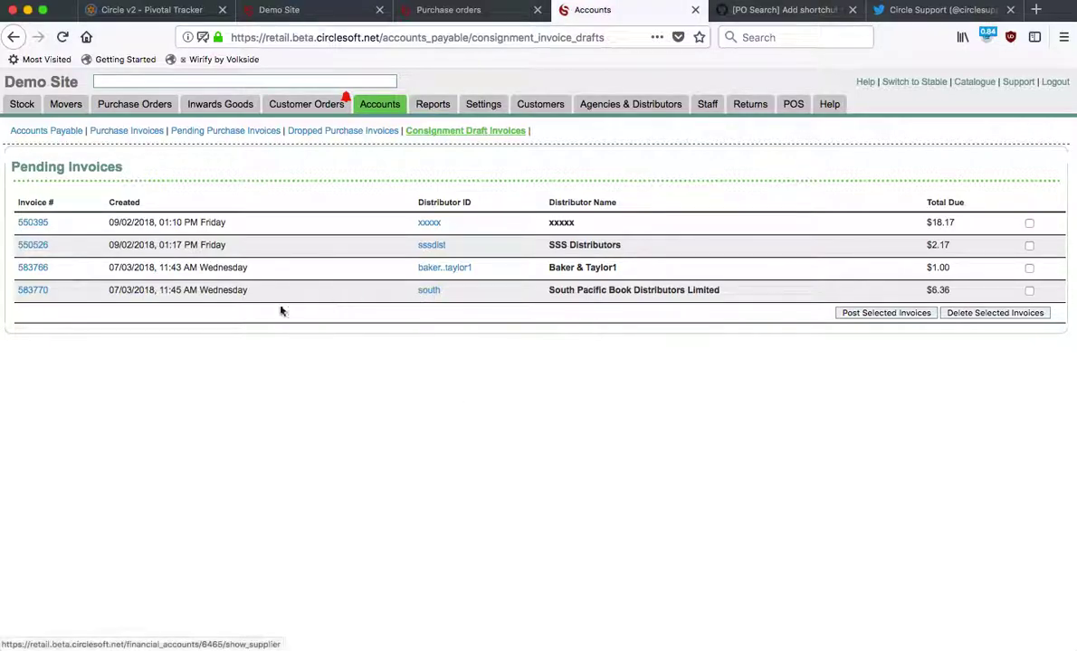
click(33, 289)
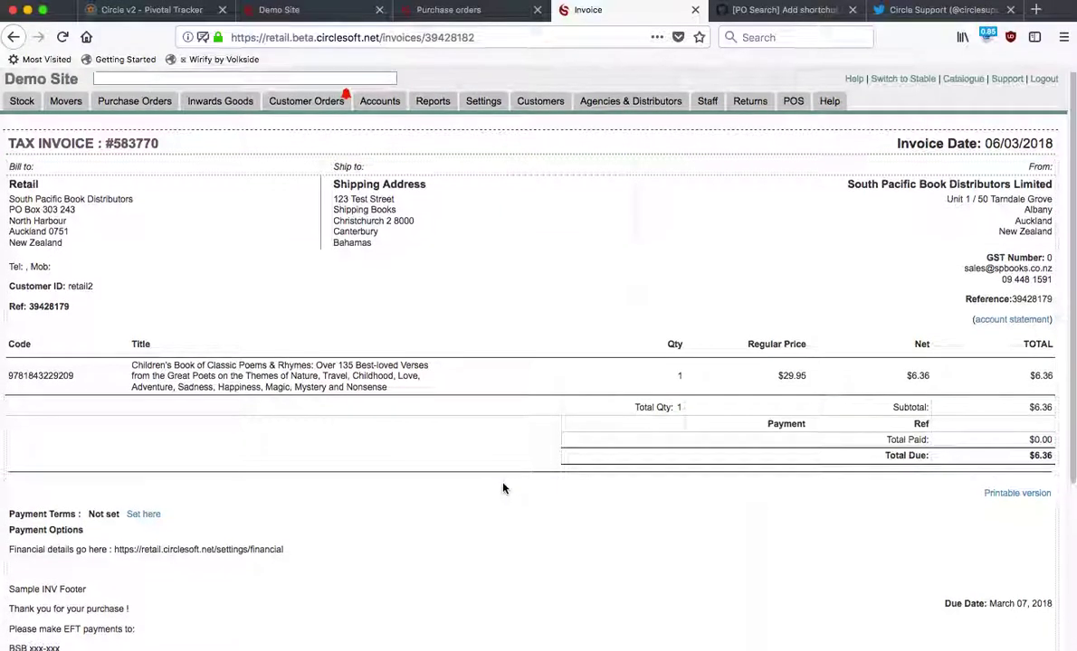
Examine the South Pacific Book Distributors draft invoice, from its line item and totals to the payment and e-mail sections
scroll(504, 489, down, 2)
scroll(502, 489, up, 2)
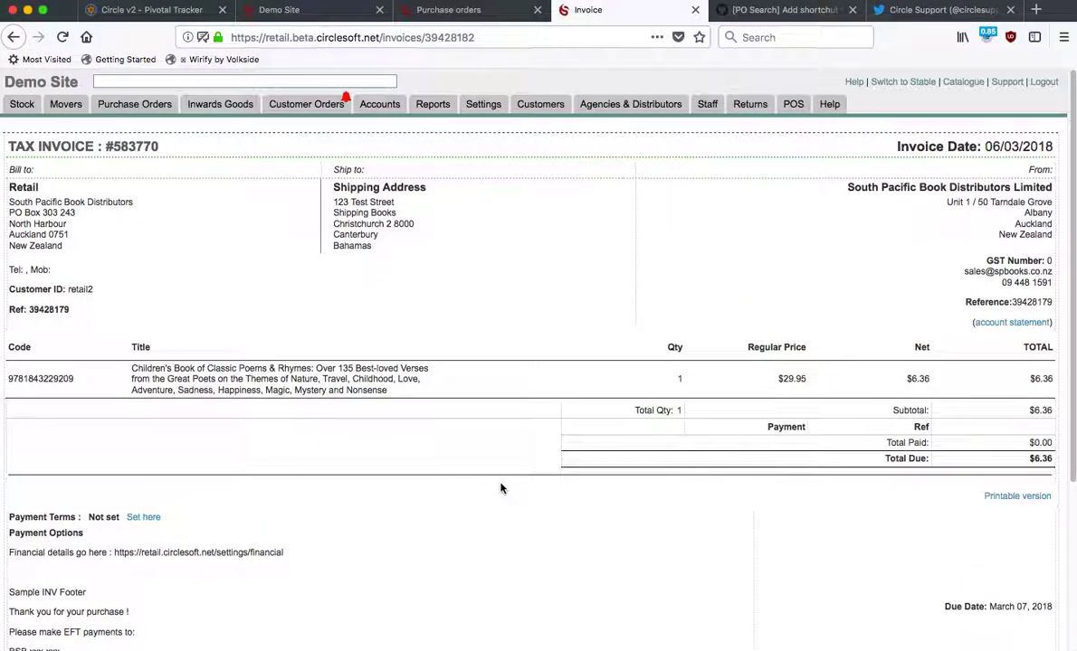
scroll(199, 493, down, 5)
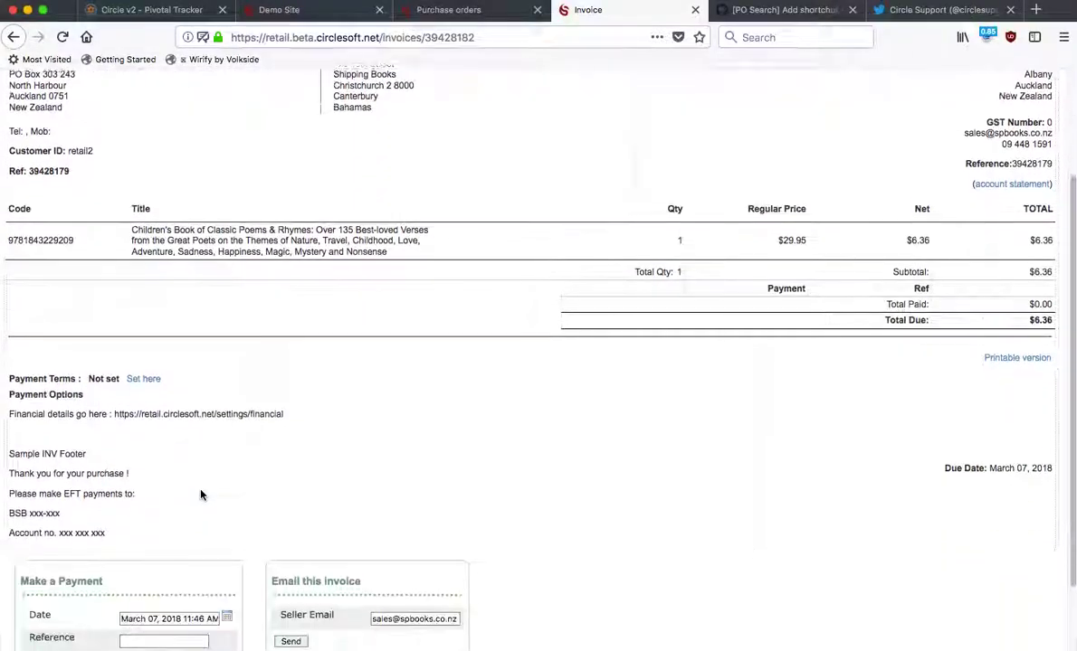
scroll(199, 493, up, 5)
scroll(763, 556, down, 5)
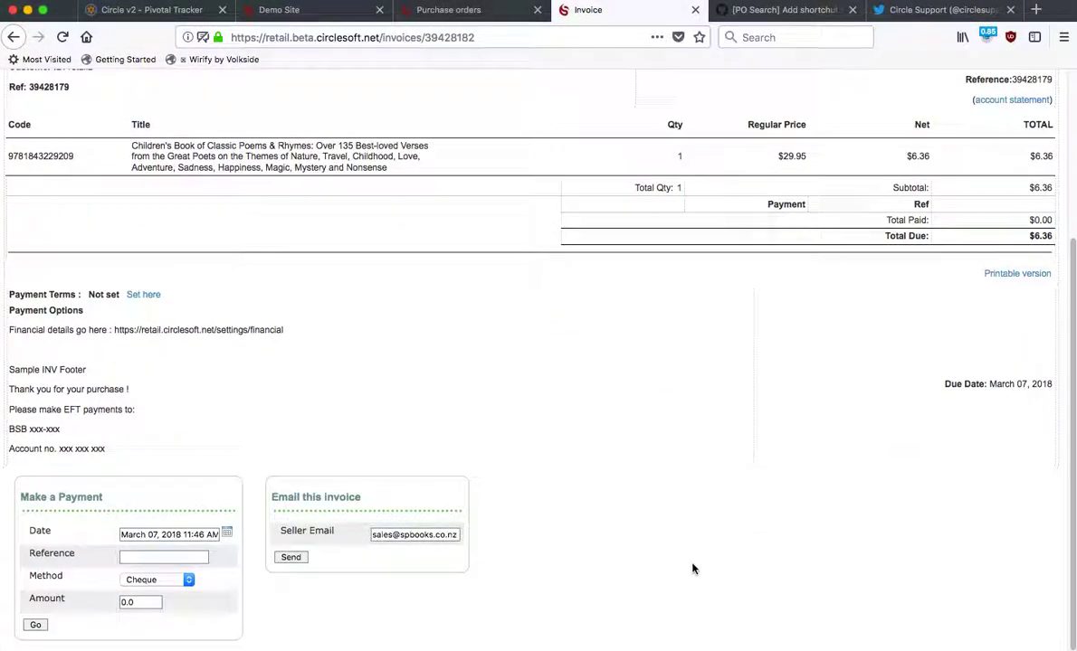
scroll(695, 567, up, 4)
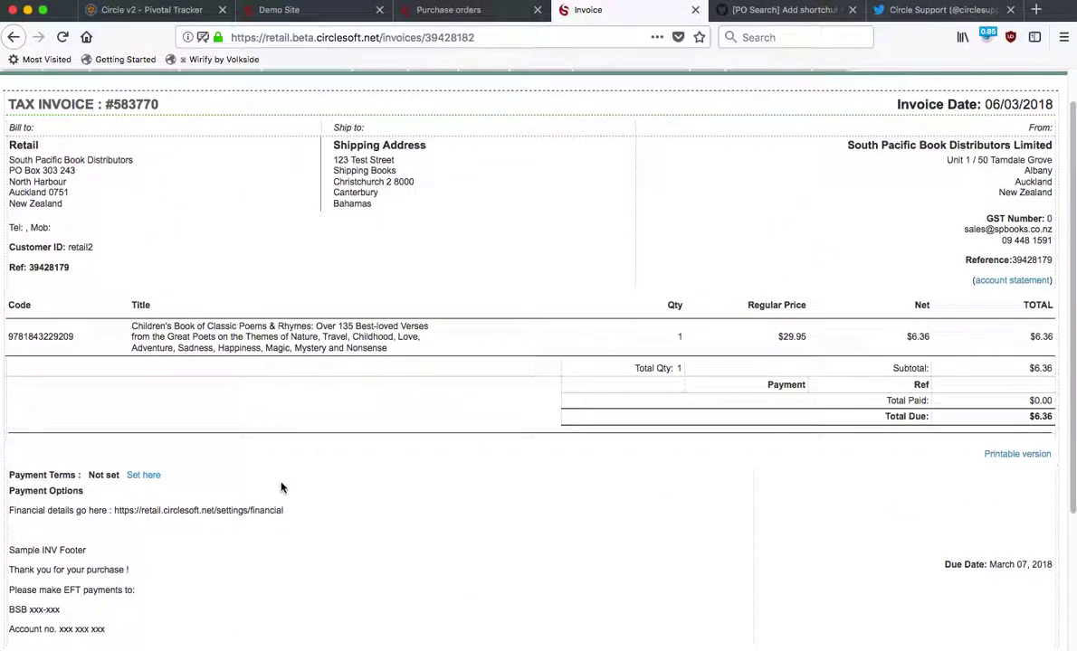
scroll(282, 488, up, 1)
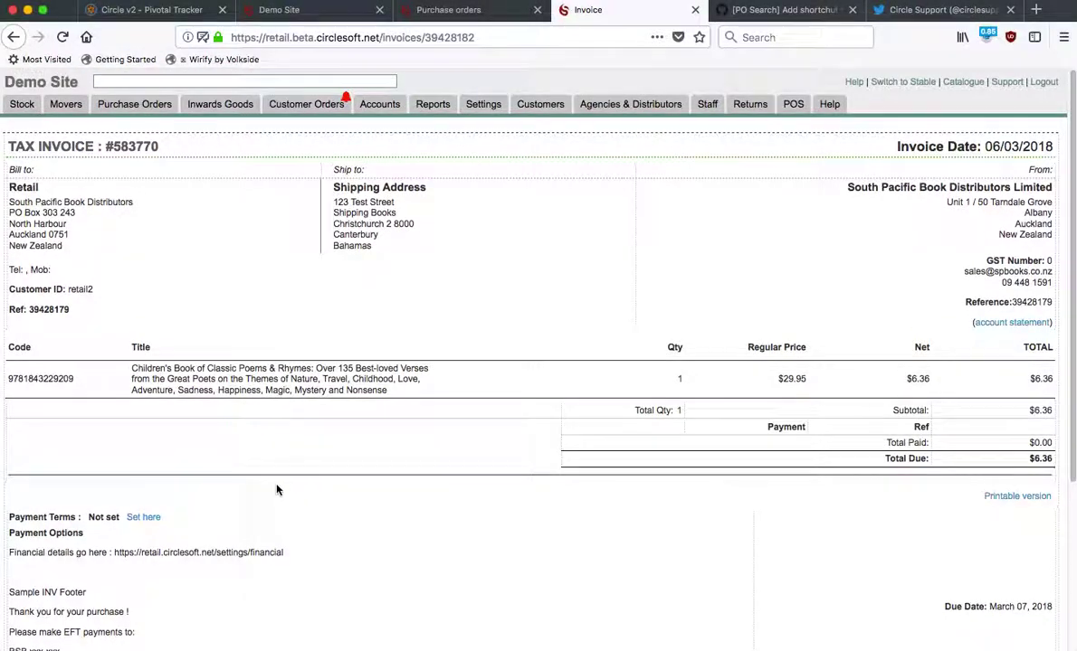